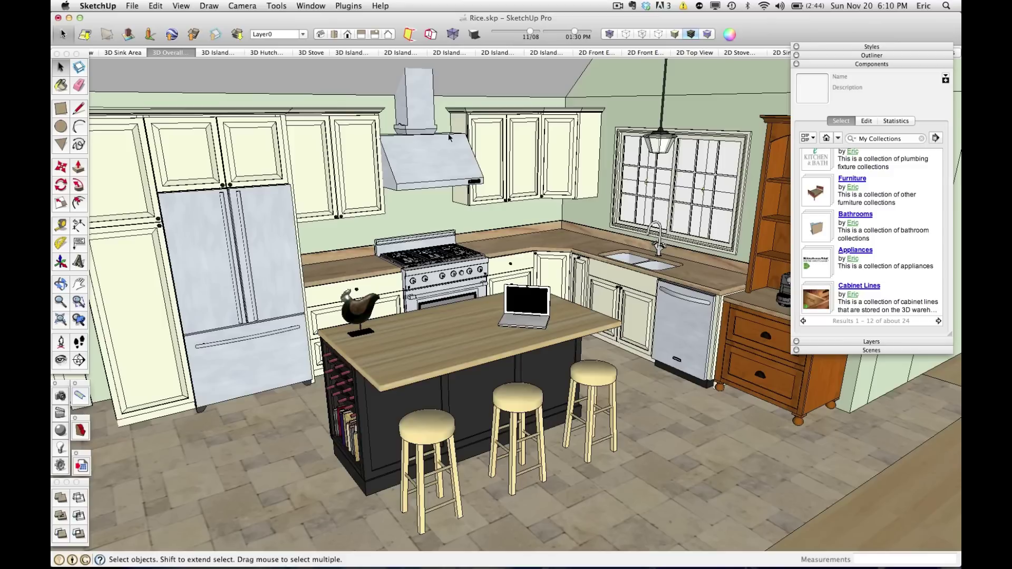
- Display the components stored in the kitchen model and look through the whole list
middle_click_drag(453, 161, 461, 255)
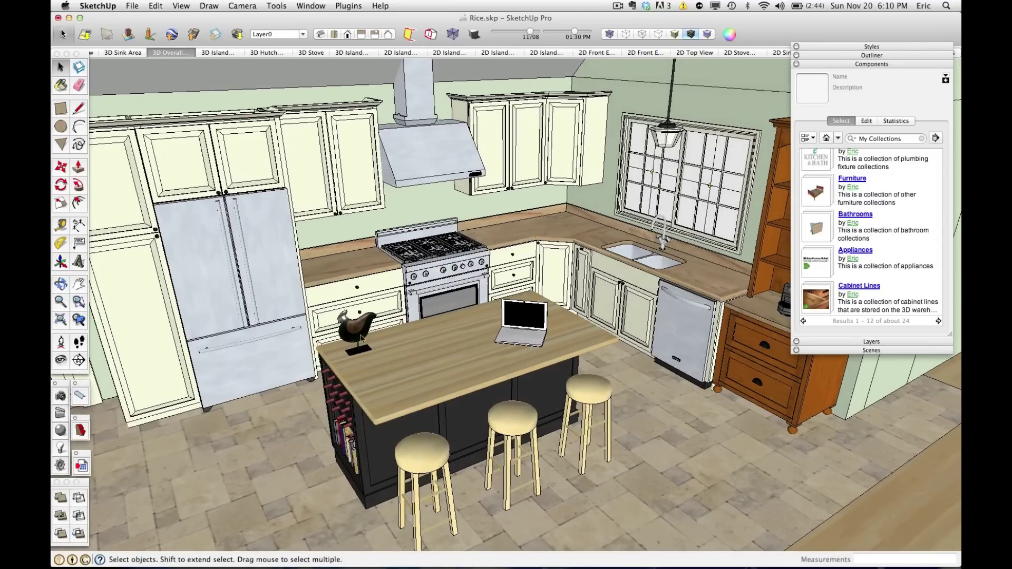
scroll(360, 337, "up", 2)
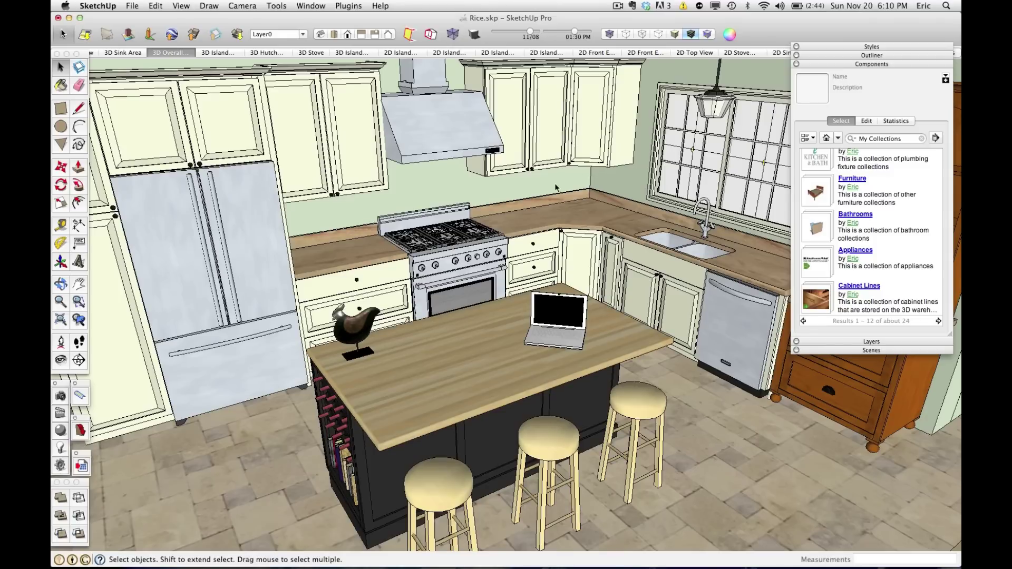
left_click(825, 139)
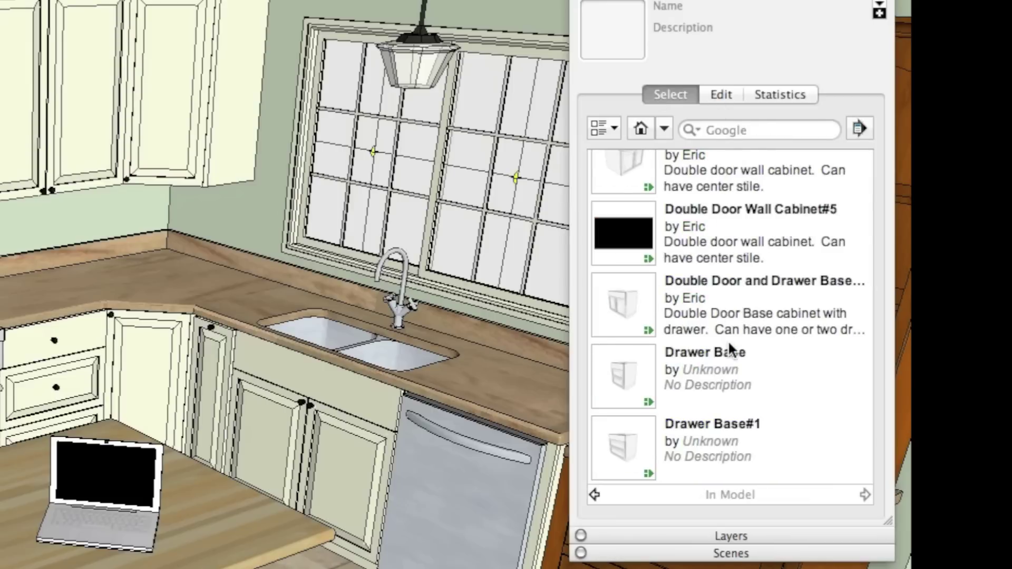
scroll(728, 340, "down", 10)
scroll(729, 340, "down", 10)
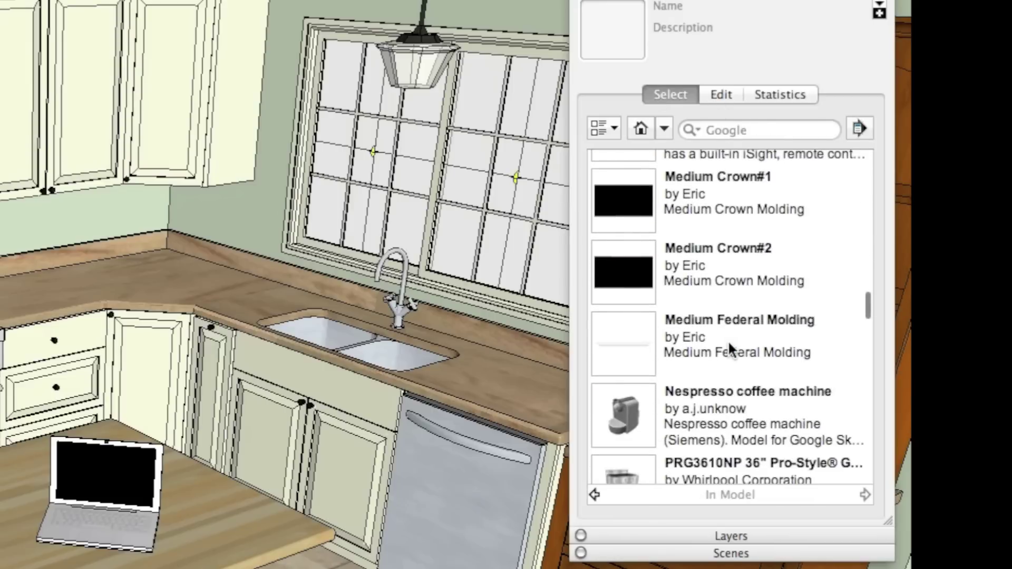
scroll(728, 340, "down", 10)
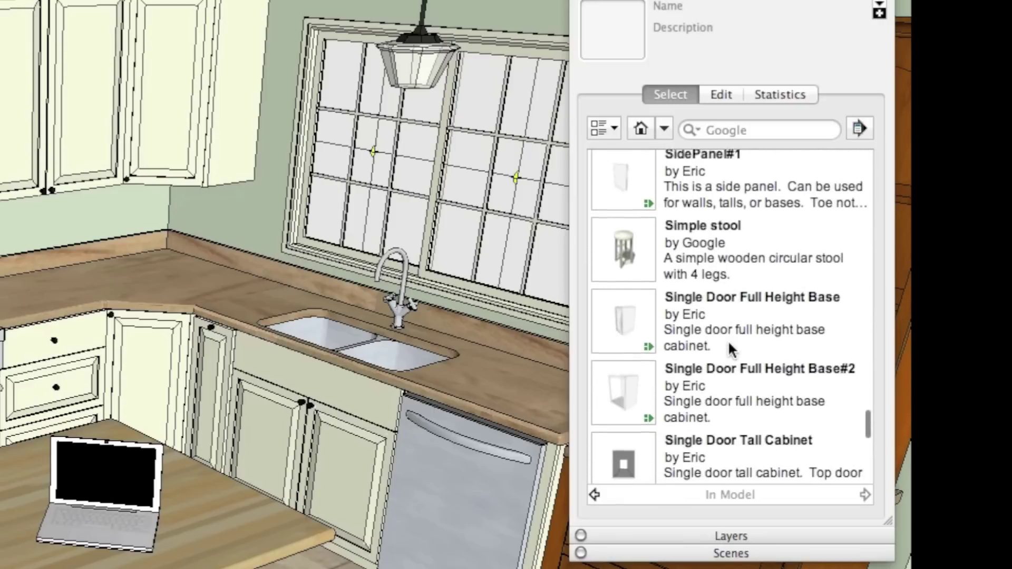
scroll(728, 340, "down", 5)
scroll(728, 340, "down", 8)
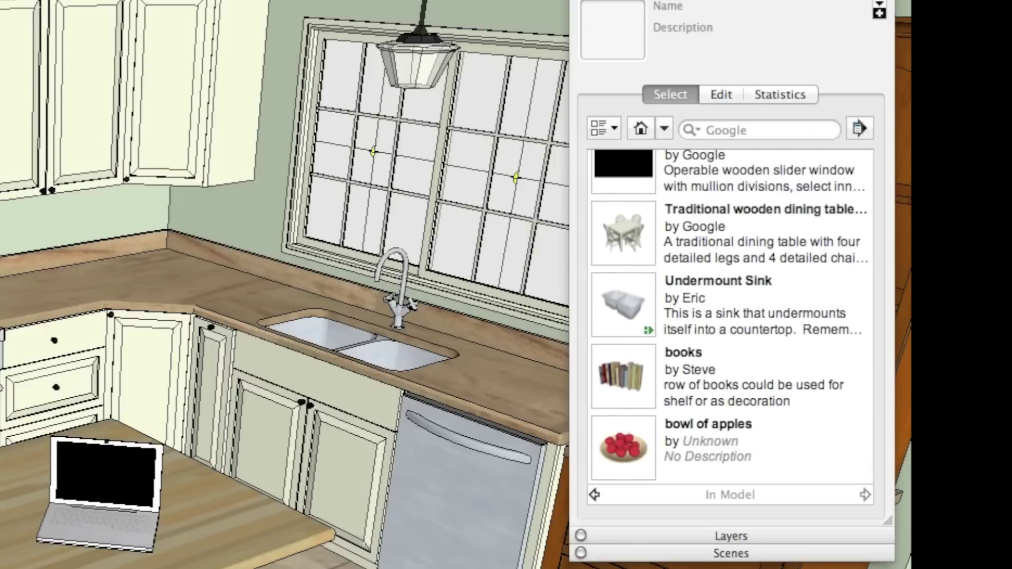
- Look through the materials stored in the kitchen model, then close the materials palette and minimize the Rice.skp window
key("b")
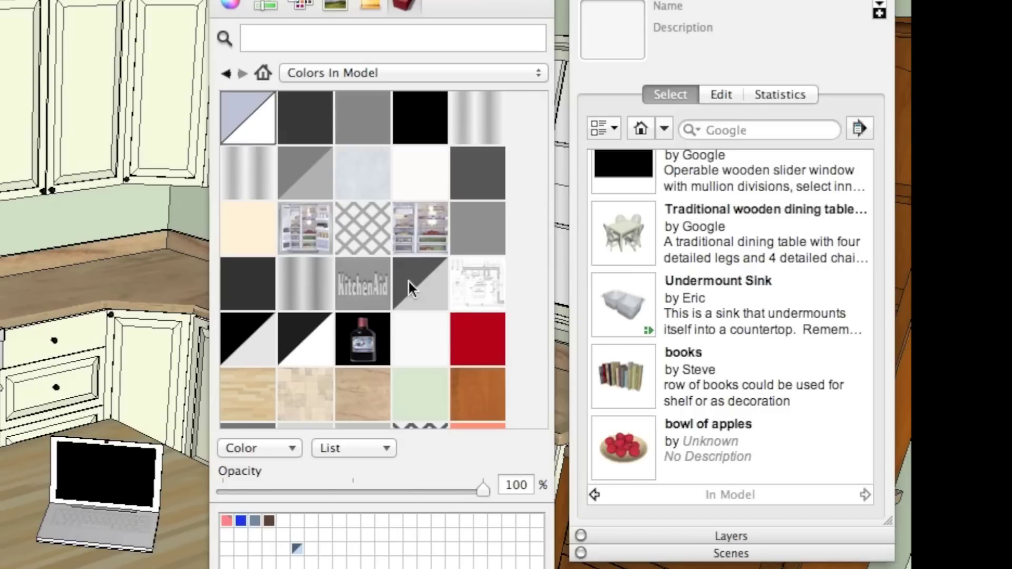
scroll(408, 284, "down", 5)
scroll(408, 284, "down", 10)
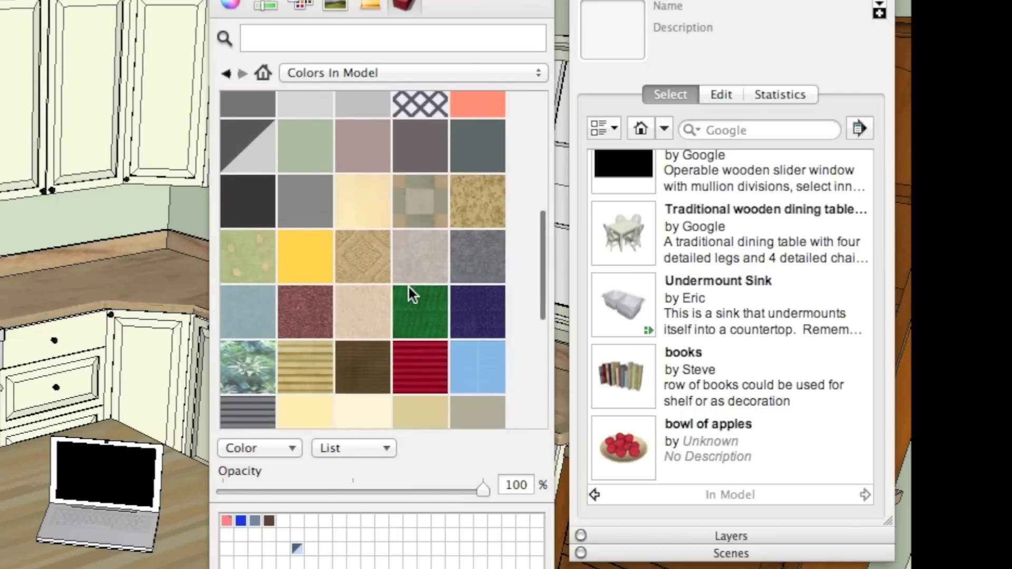
scroll(400, 283, "up", 15)
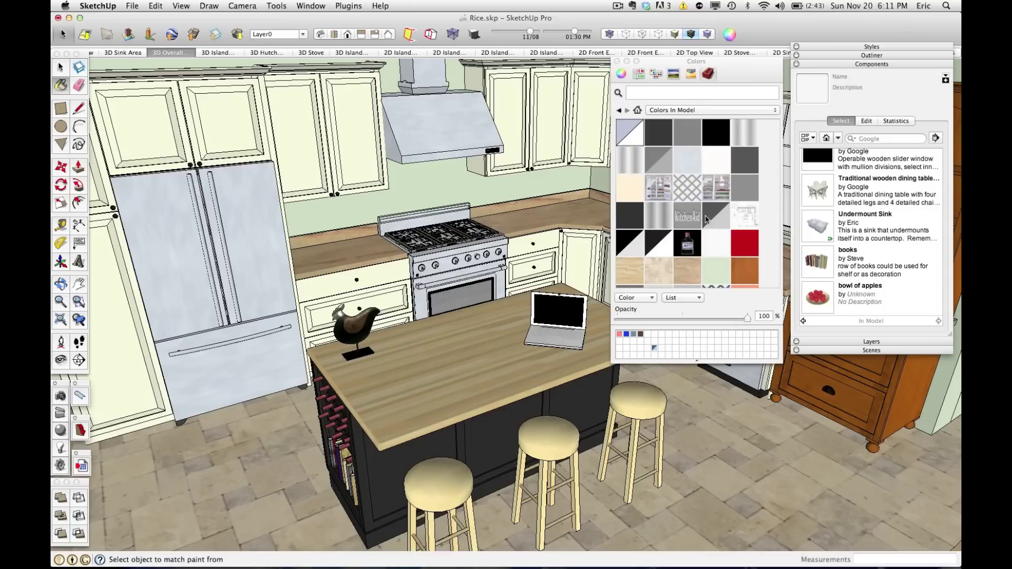
left_click(636, 61)
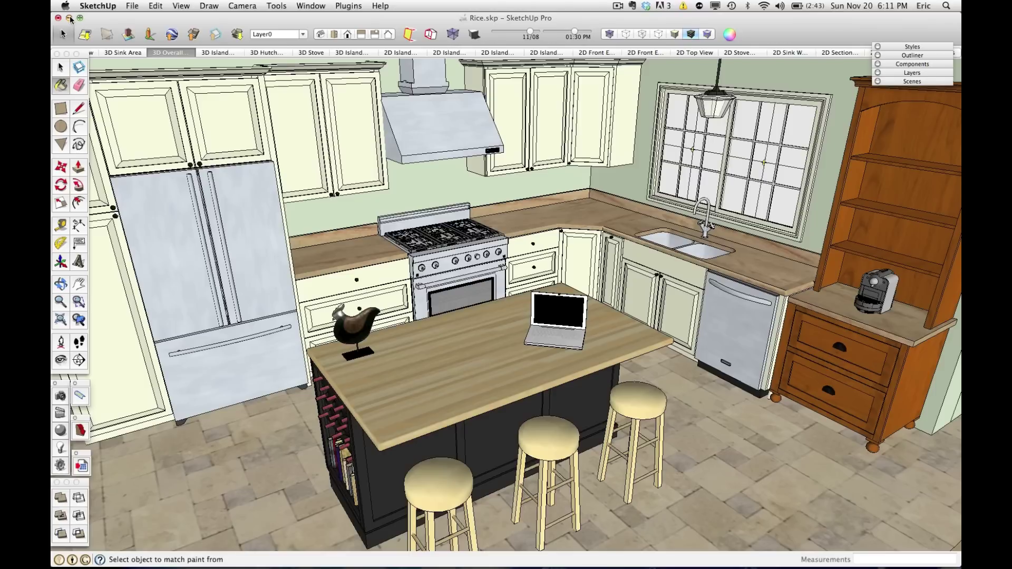
left_click(69, 18)
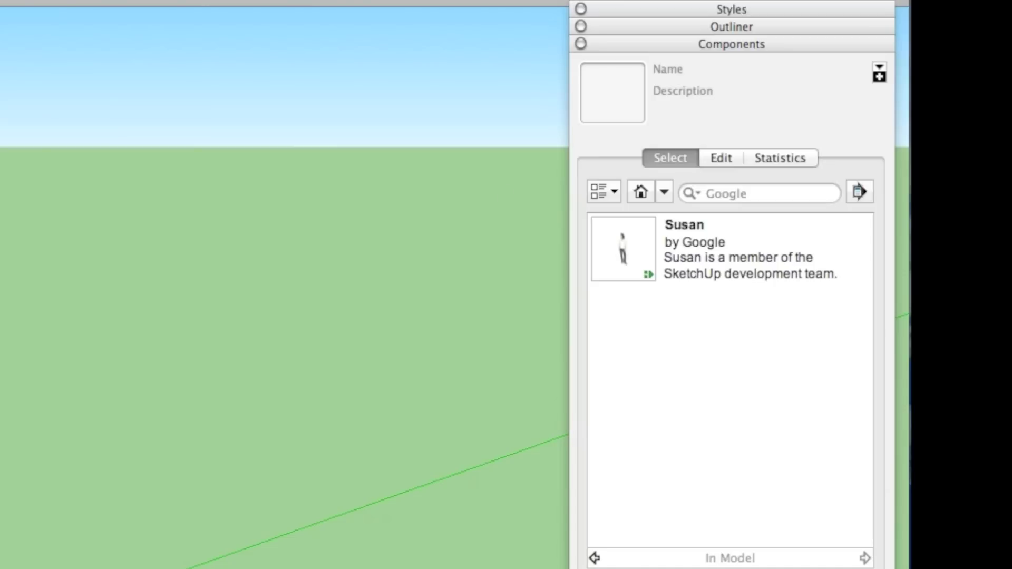
- Check which materials the new untitled model contains and close the materials palette
key("b")
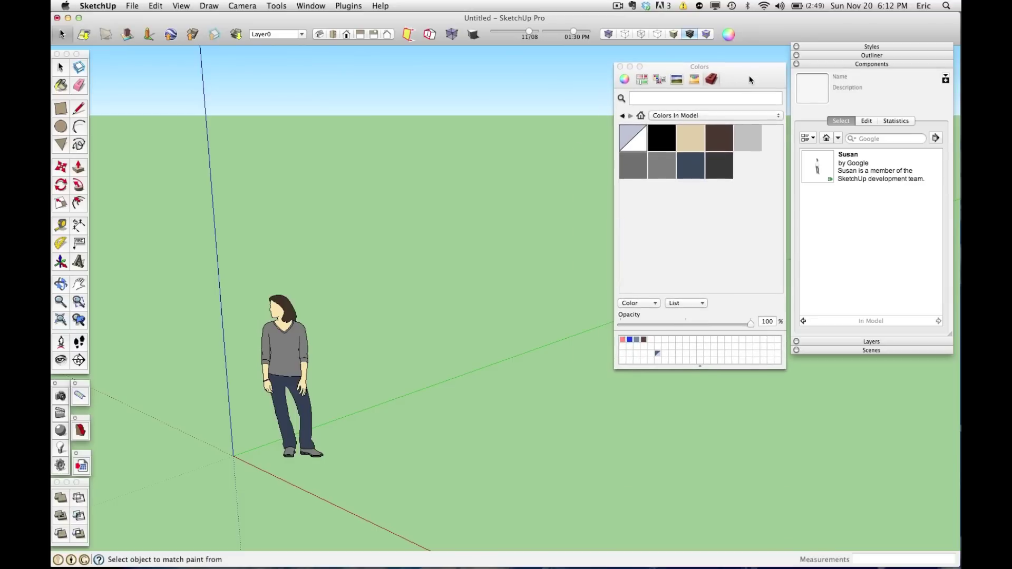
left_click(619, 67)
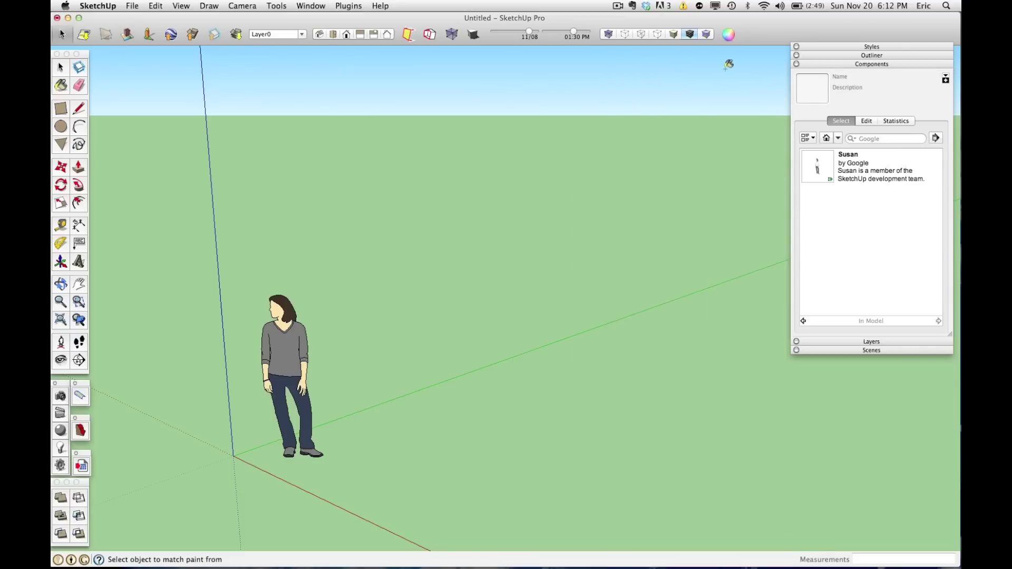
- Find the Jenn-Air trash compactors in the component library through My Collections and its Appliances collection
left_click(838, 138)
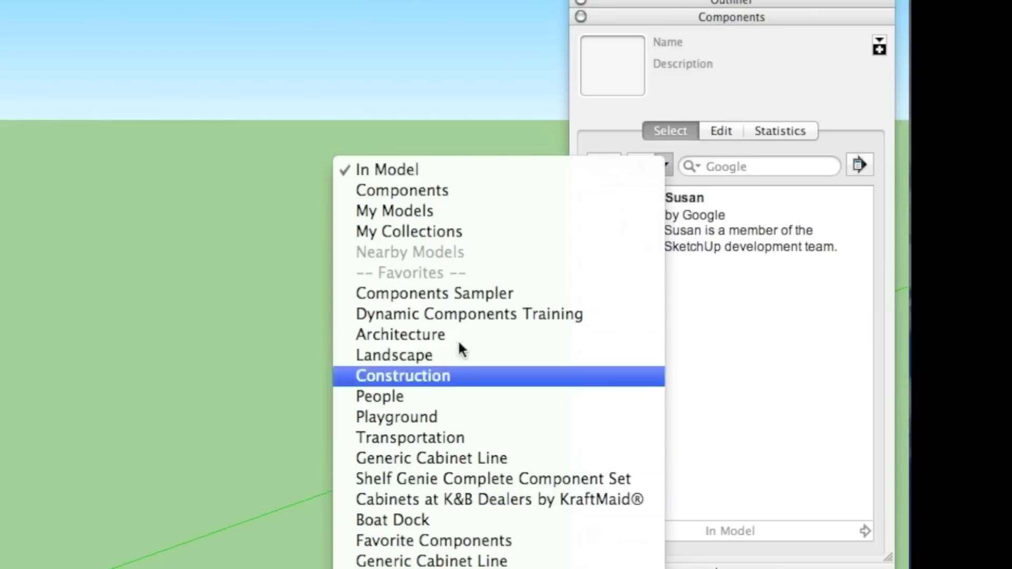
left_click(732, 172)
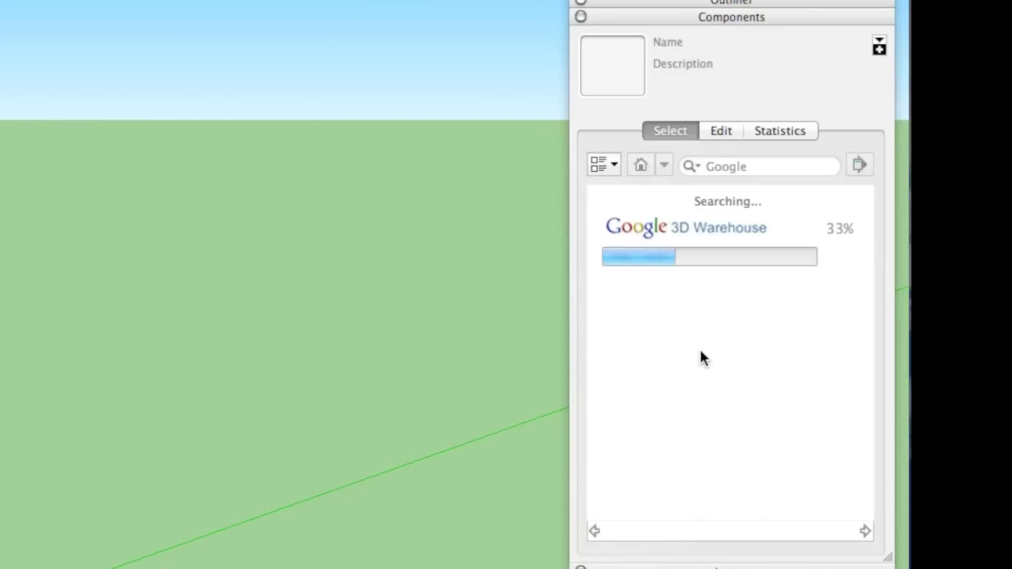
scroll(715, 359, "down", 10)
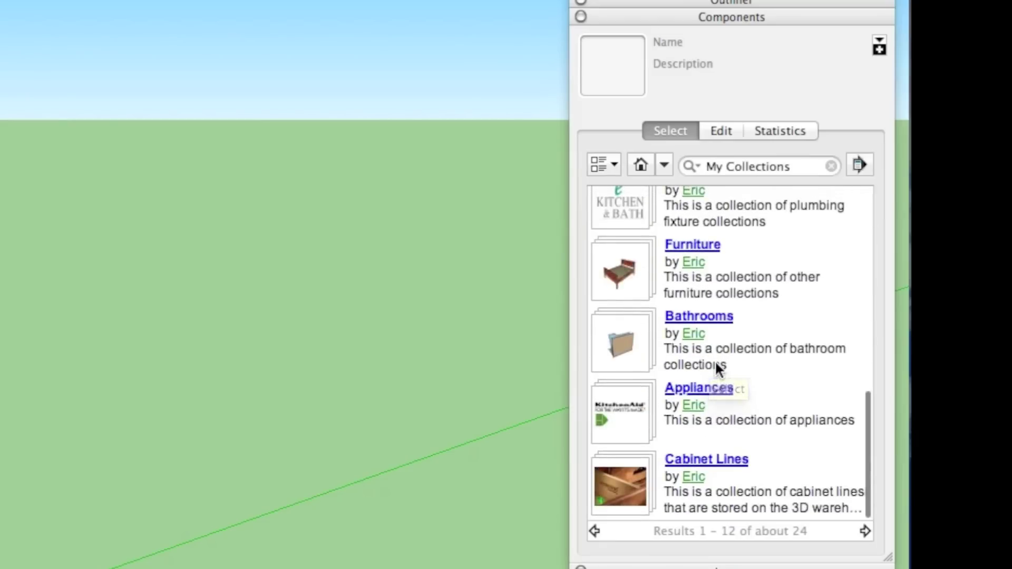
left_click(621, 432)
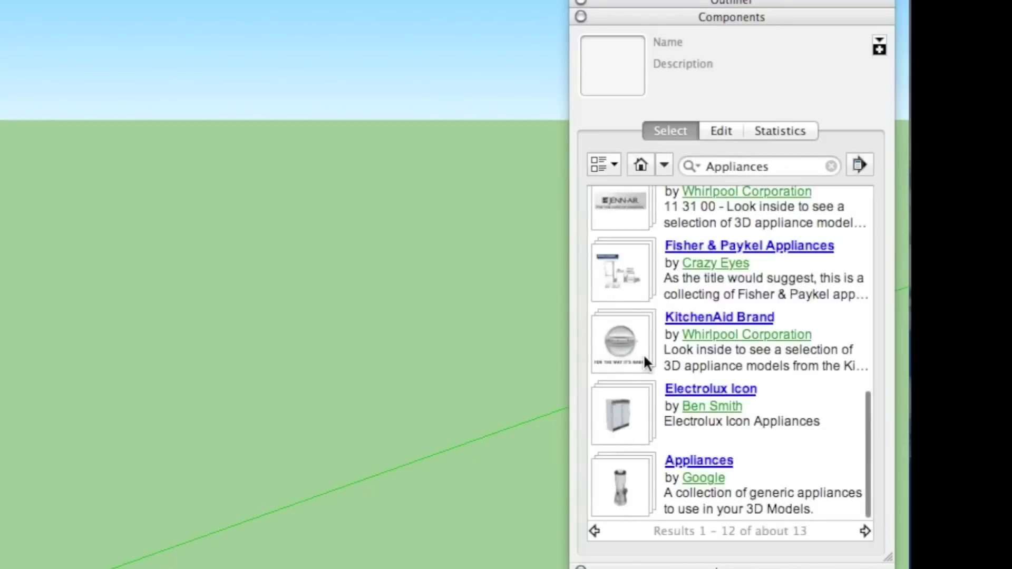
scroll(653, 400, "up", 10)
left_click(618, 225)
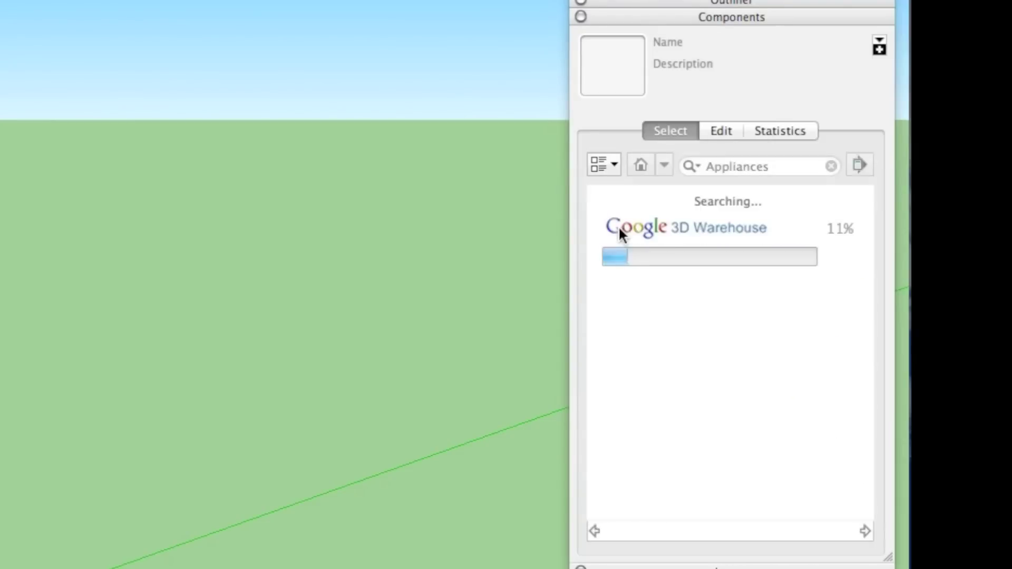
left_click(619, 226)
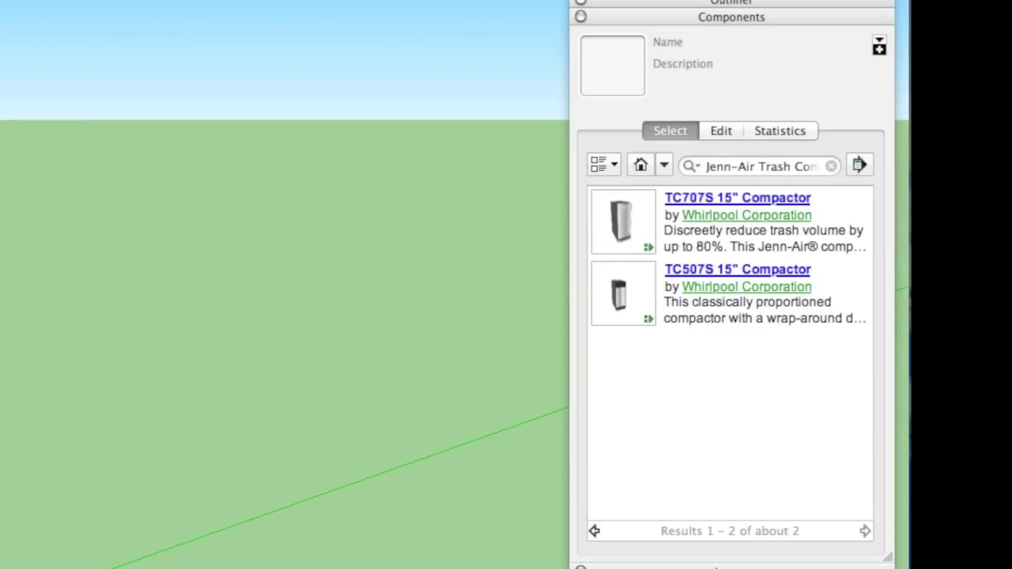
- Place the TC707S 15" Compactor on the ground beside the standing woman
left_click(621, 229)
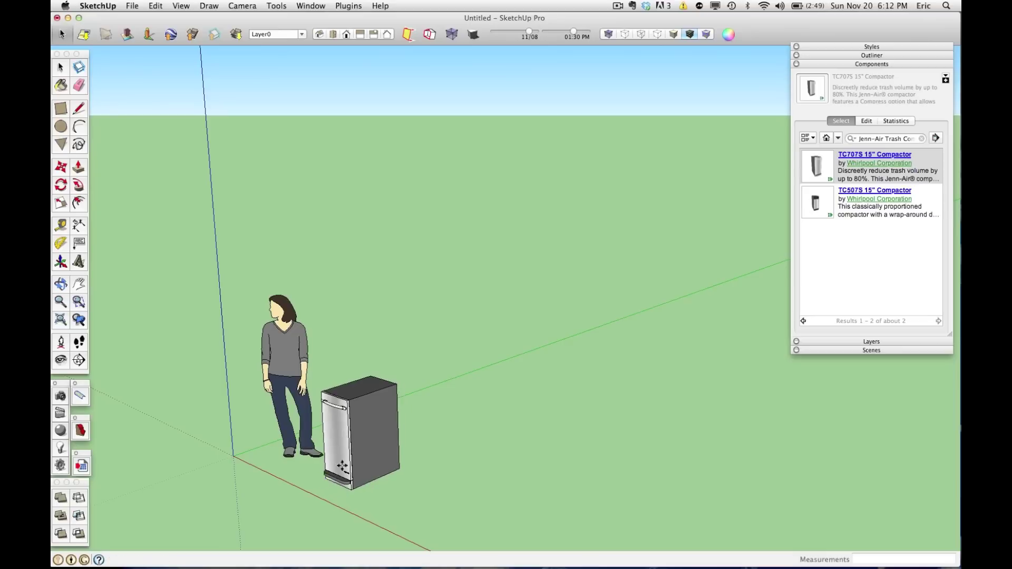
left_click(337, 482)
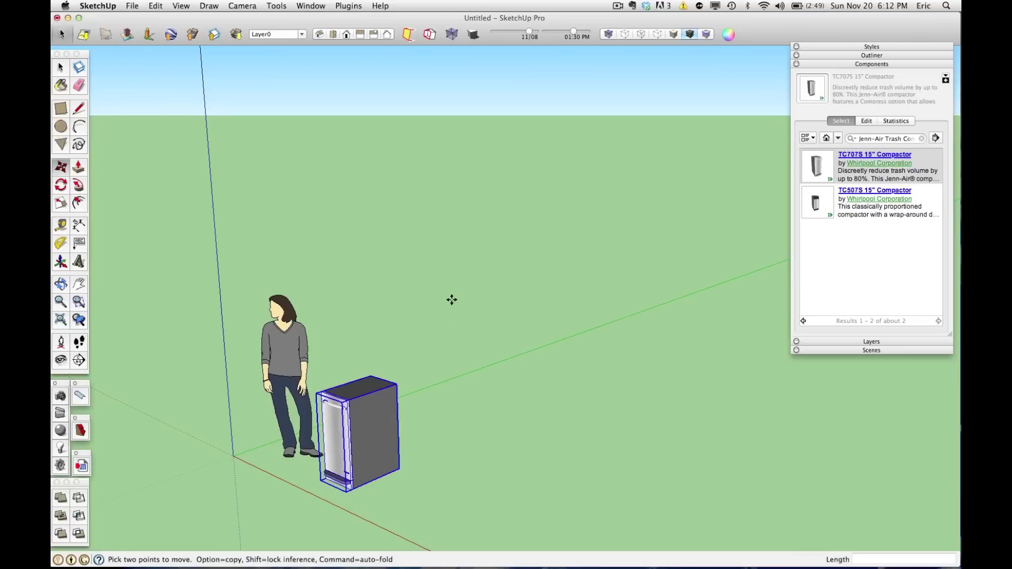
key("o")
left_click_drag(433, 294, 614, 172)
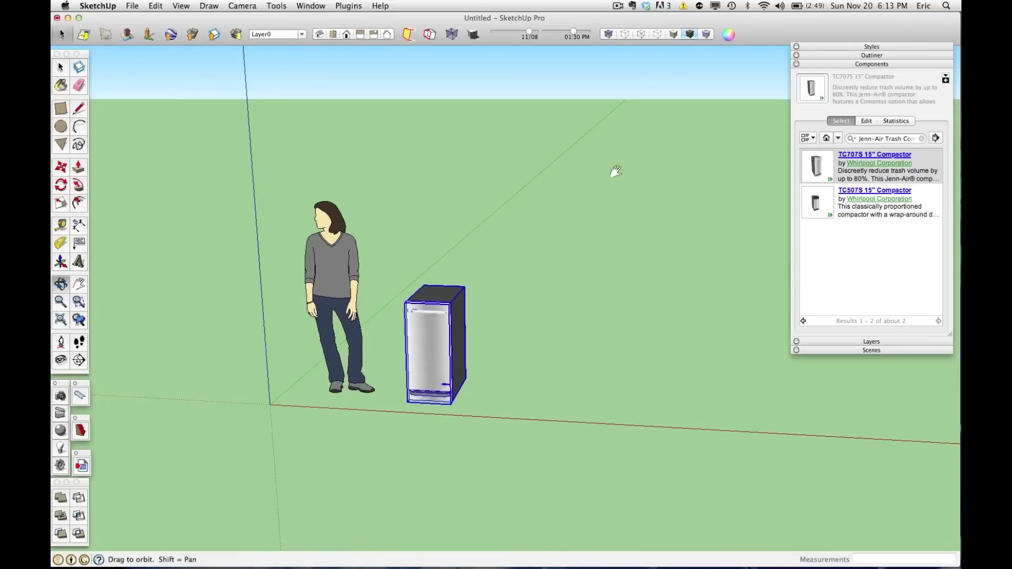
key("m")
scroll(361, 251, "up", 3)
middle_click_drag(361, 251, 361, 278)
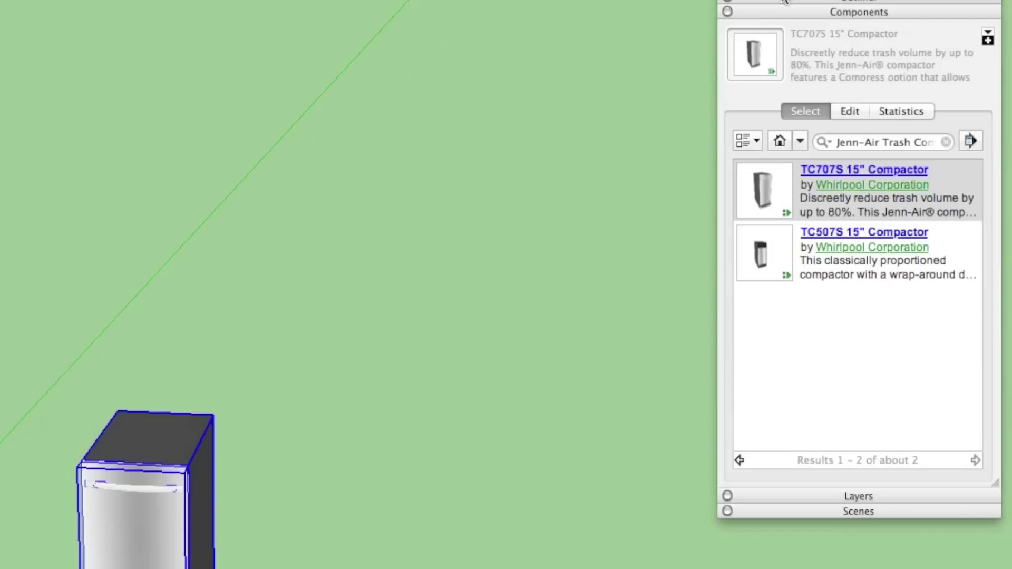
- Display the components and materials now stored in the untitled model
left_click(783, 148)
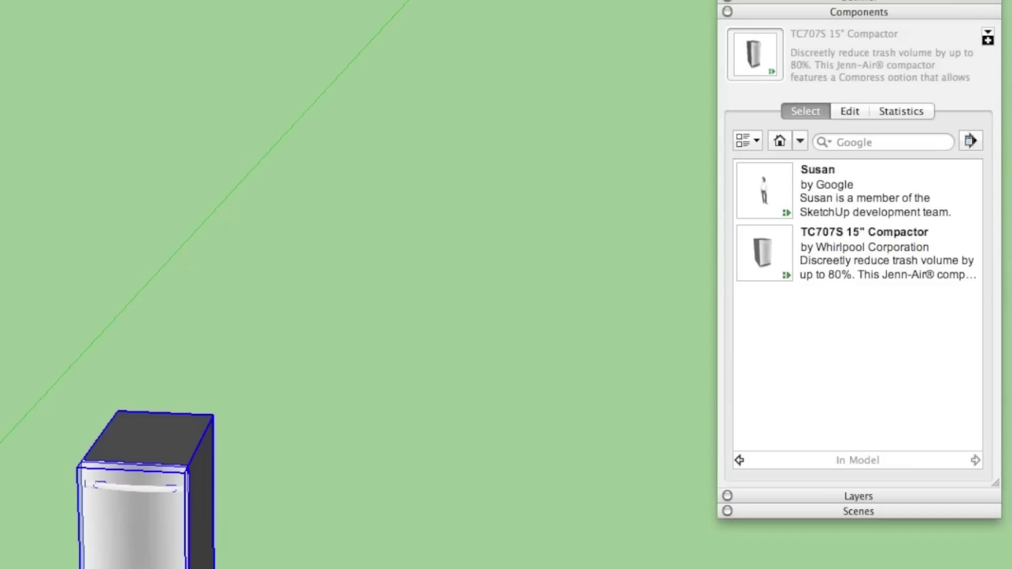
key("b")
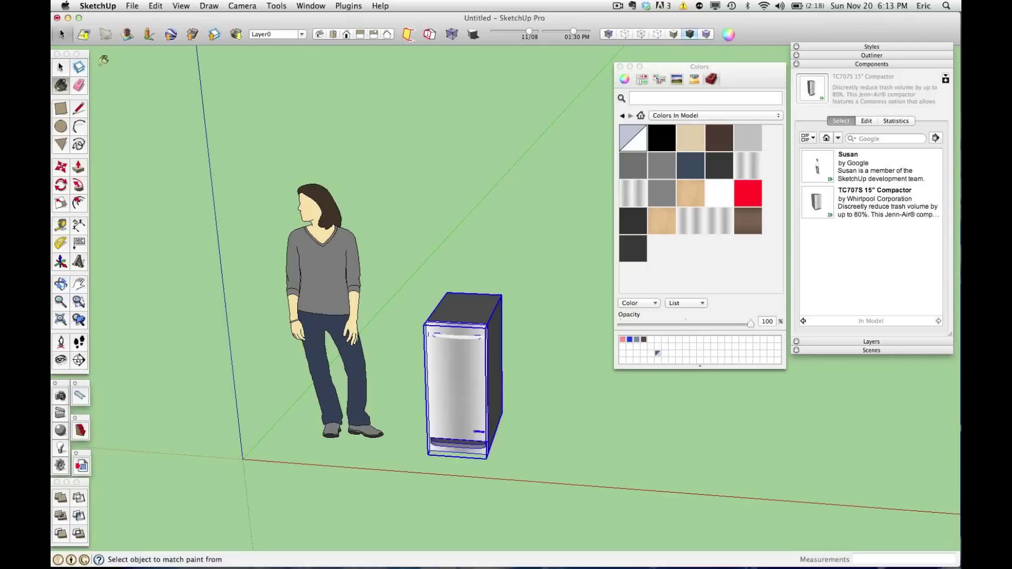
- Erase the trash compactor from the model
left_click(78, 85)
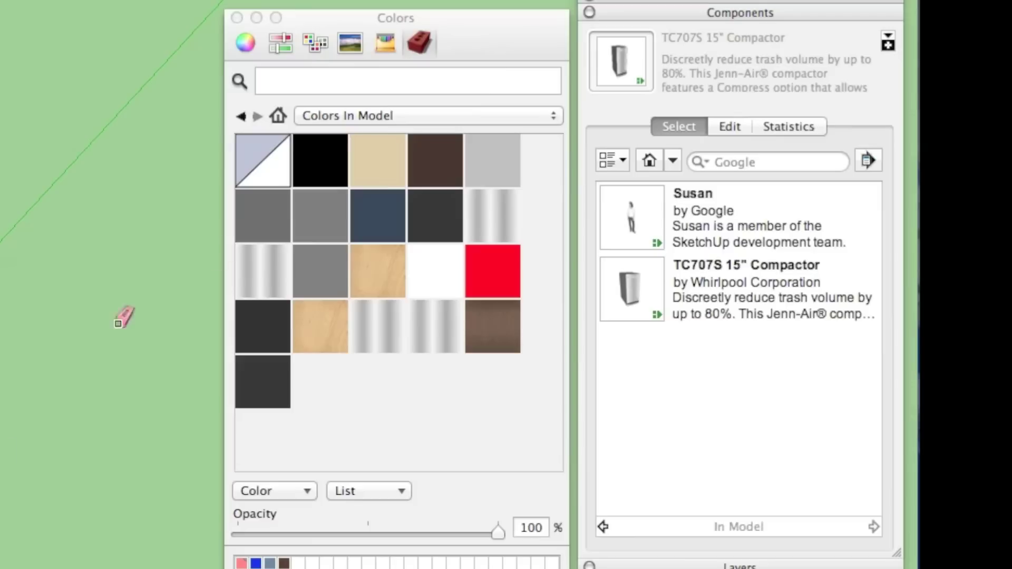
left_click_drag(763, 76, 764, 65)
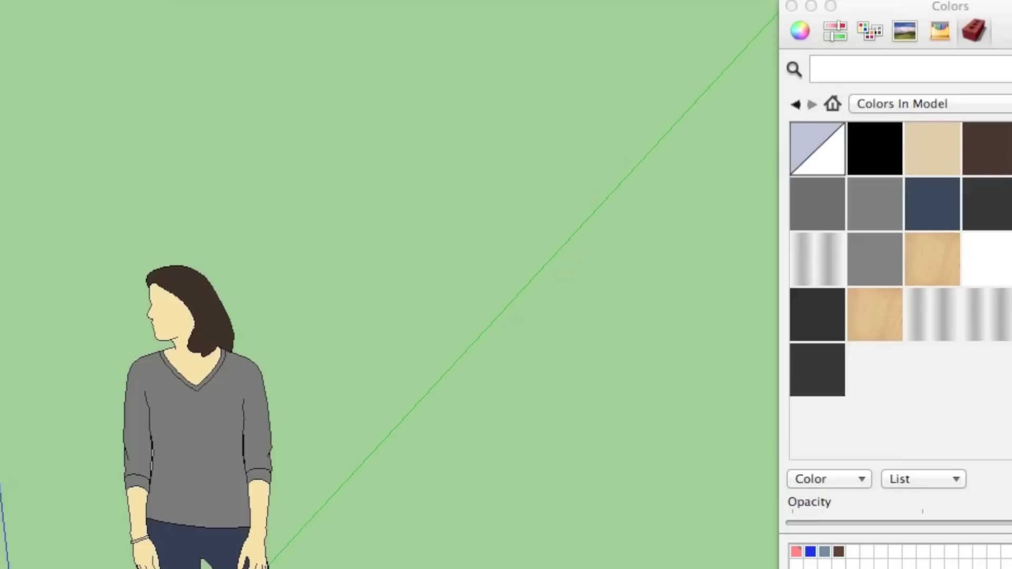
- Purge all unused items from the entire model using the Model Info statistics, and close the dialog
left_click(158, 1)
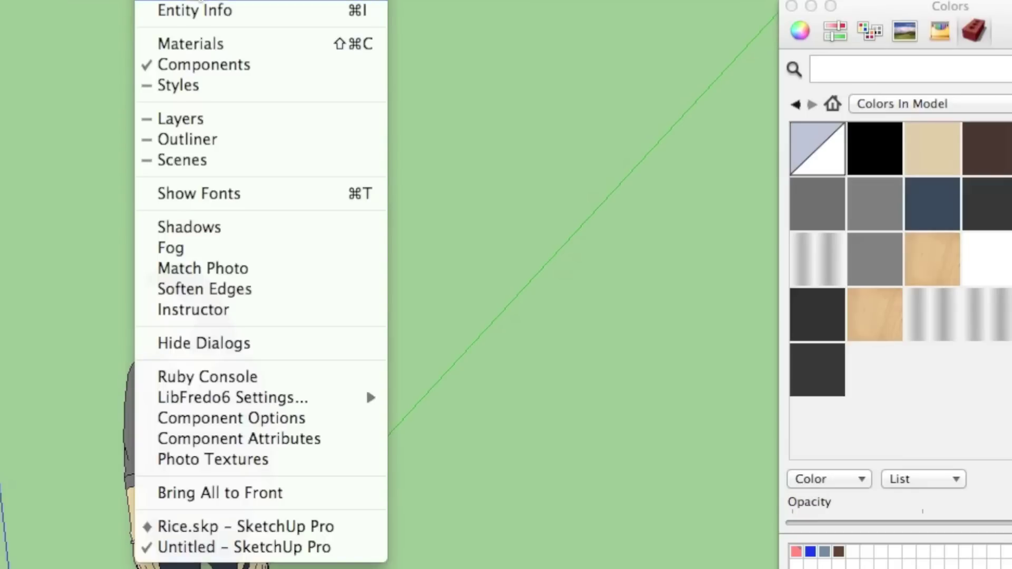
left_click(195, 0)
left_click_drag(194, 172, 328, 86)
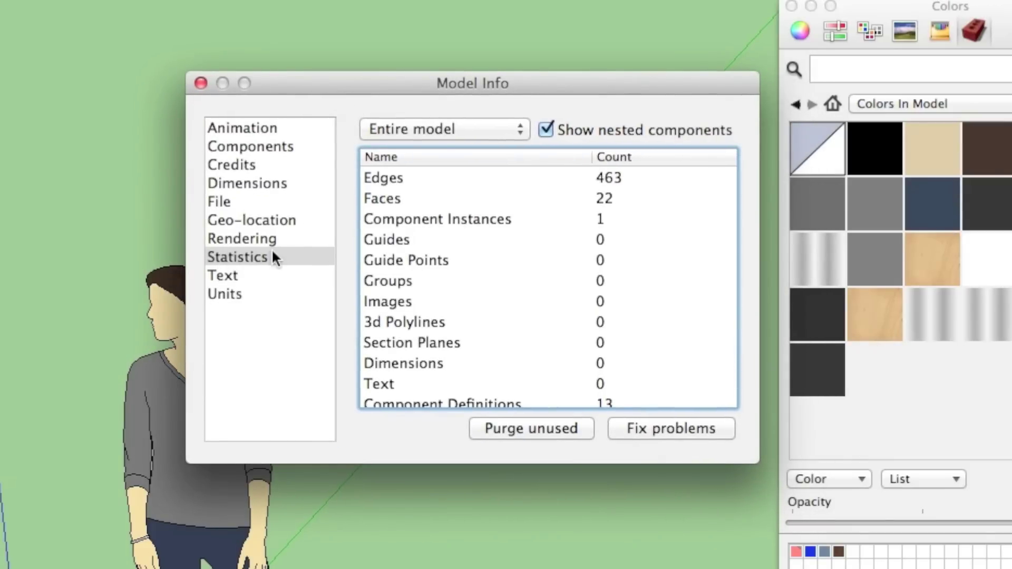
left_click(316, 253)
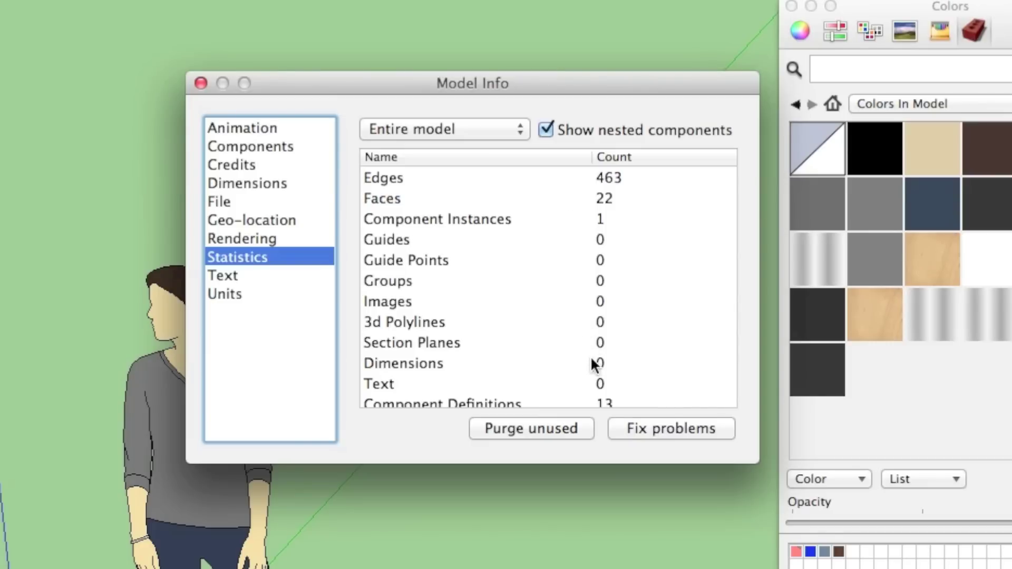
scroll(571, 324, "down", 1)
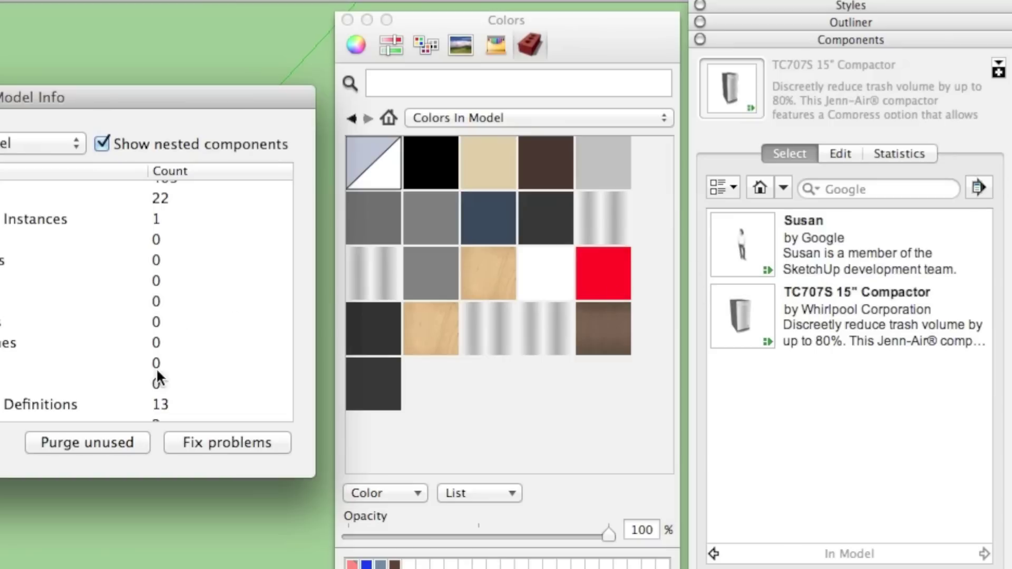
left_click(108, 439)
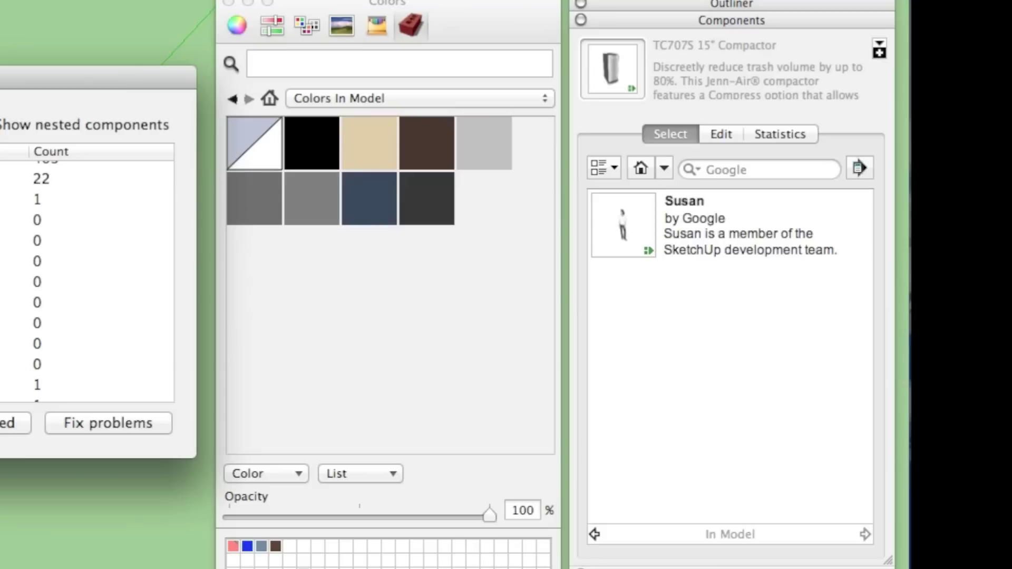
left_click(324, 93)
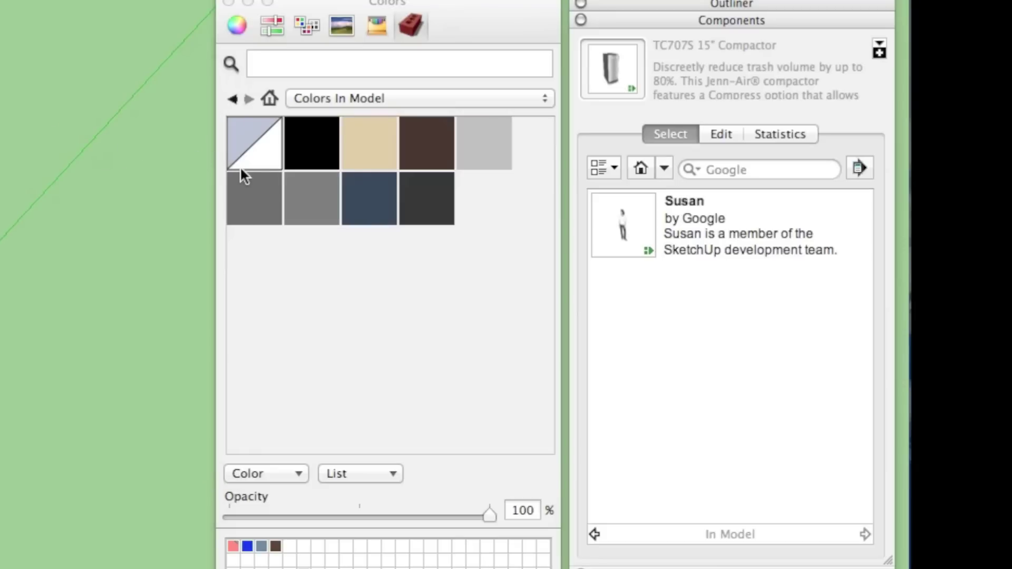